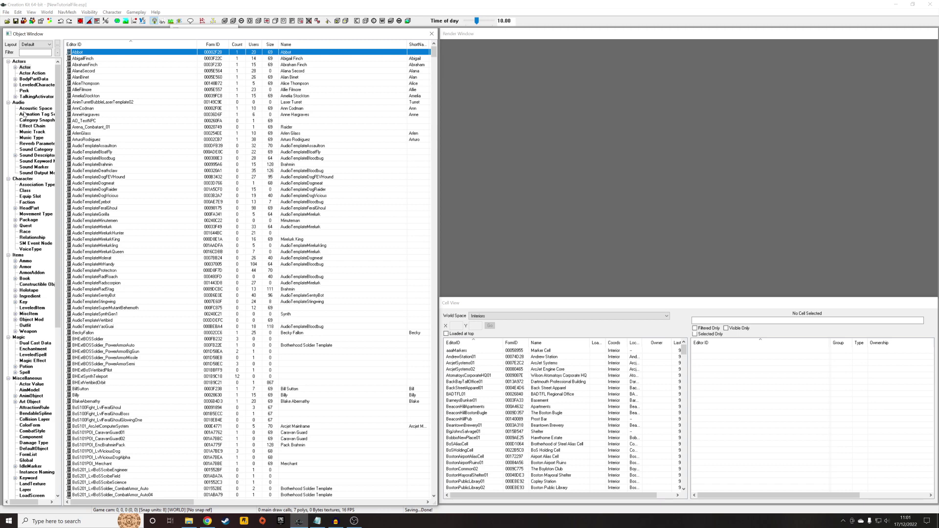
Step: Jump to the Global records in the Object Window and filter the list by 'tur'
{"action": "left_click", "coordinate": [35, 126]}
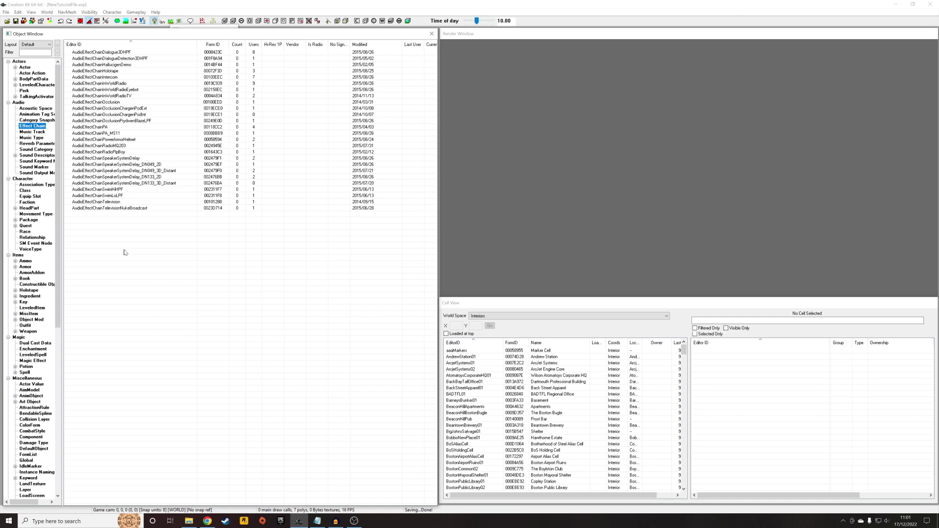
{"action": "key", "text": "g"}
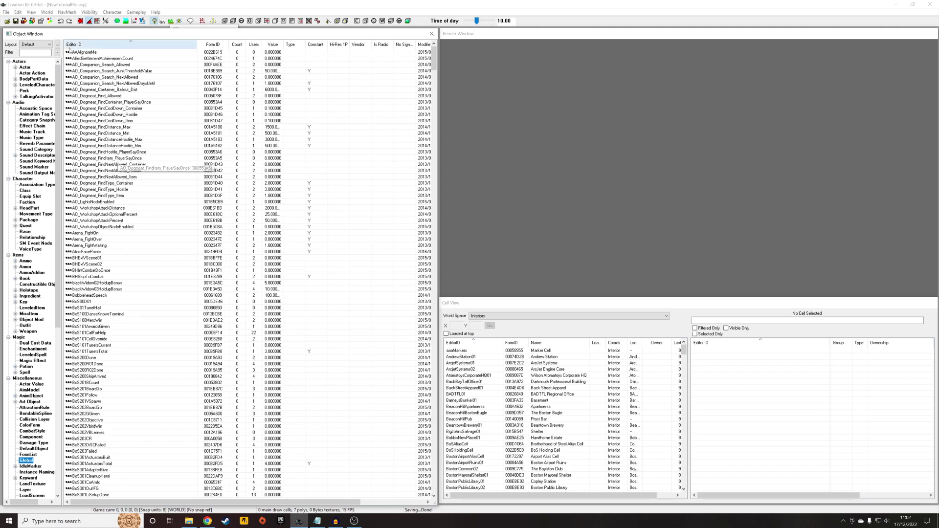
{"action": "left_click", "coordinate": [29, 52]}
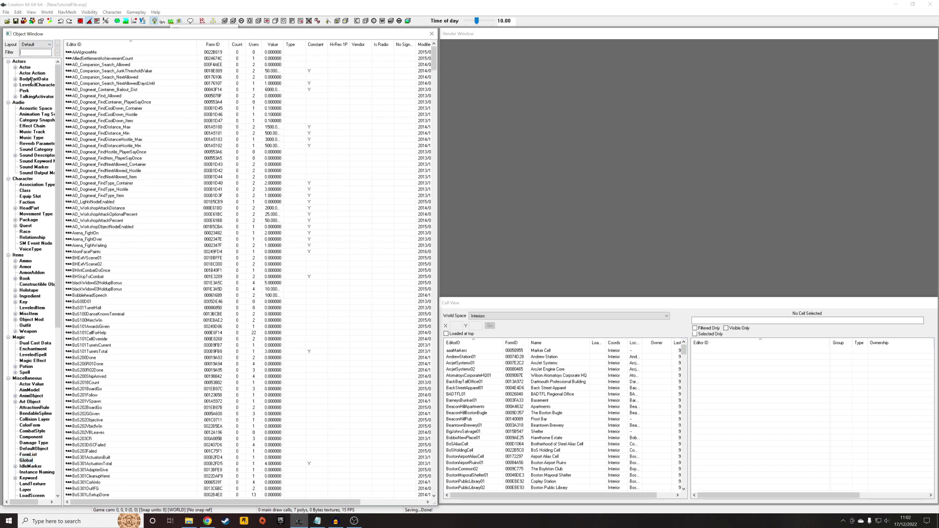
{"action": "type", "text": "tur"}
Step: Open Tutorial_Global and confirm its value is 100.0000
{"action": "double_click", "coordinate": [96, 65]}
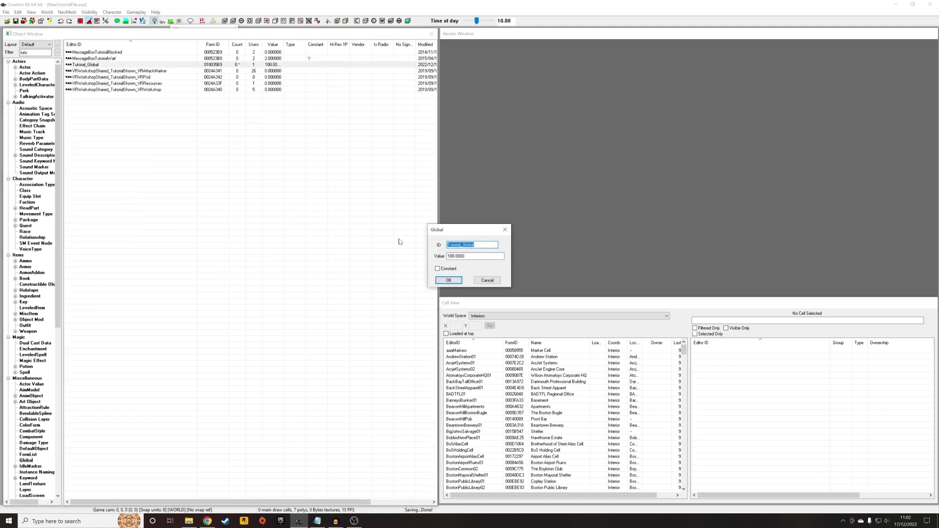
{"action": "left_click", "coordinate": [454, 245]}
{"action": "double_click", "coordinate": [454, 245]}
{"action": "double_click", "coordinate": [454, 255]}
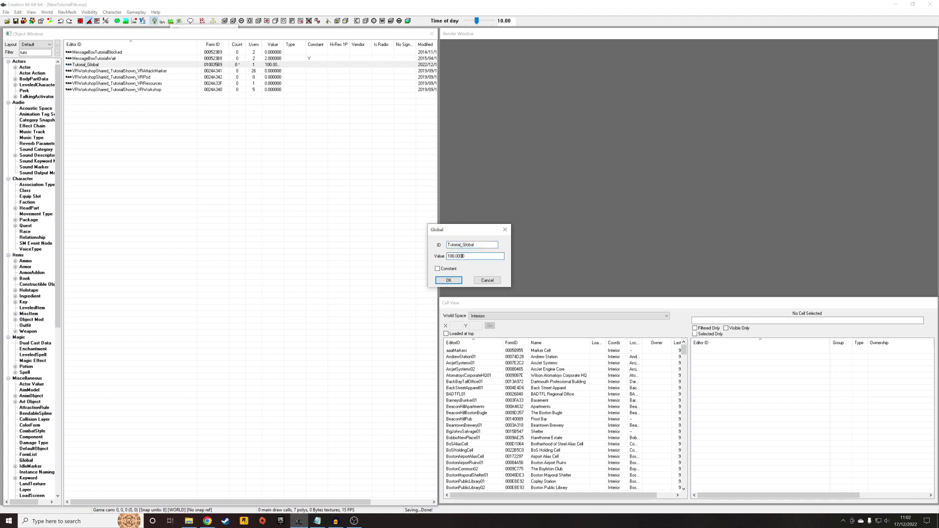
{"action": "left_click", "coordinate": [453, 256]}
Step: Close Tutorial_Global and open the Tutorial_SpawnObject leveled item for editing
{"action": "left_click", "coordinate": [448, 280]}
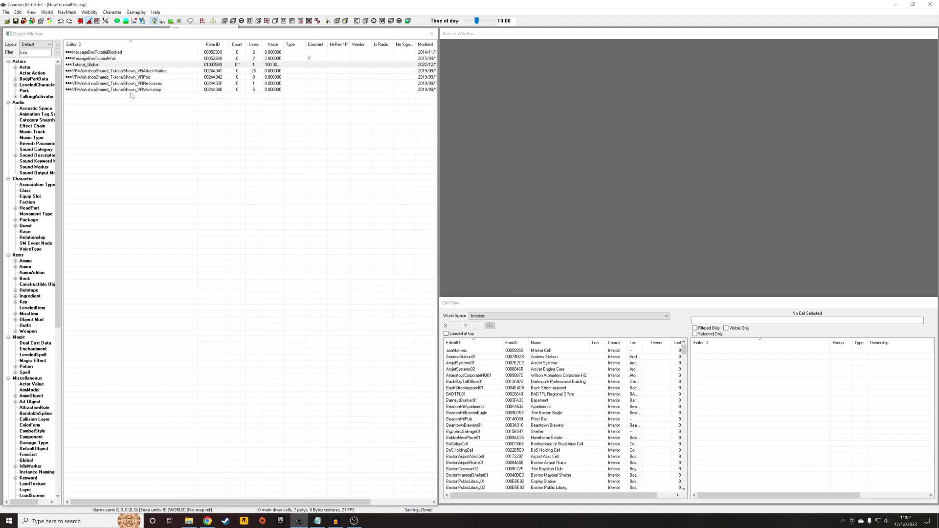
{"action": "left_click", "coordinate": [25, 67]}
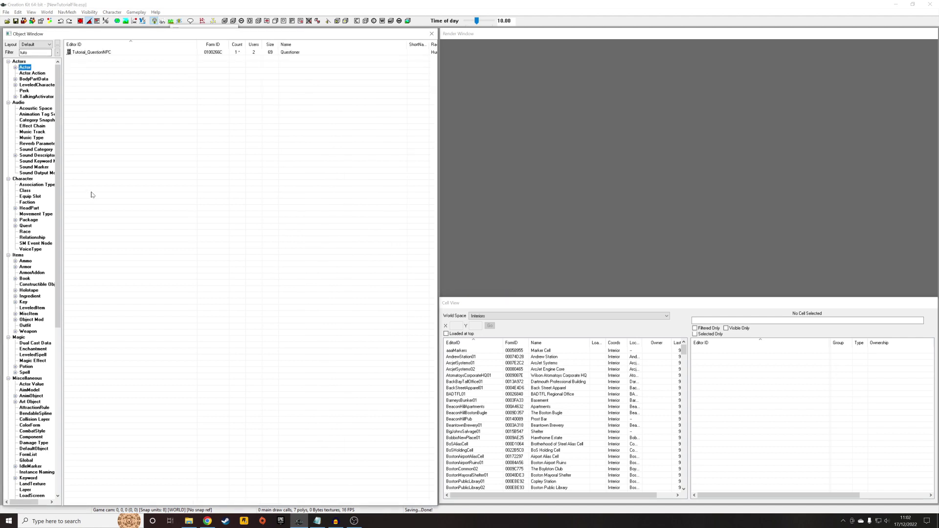
{"action": "key", "text": "Down"}
{"action": "key", "text": "Down"}
{"action": "key", "text": "Down"}
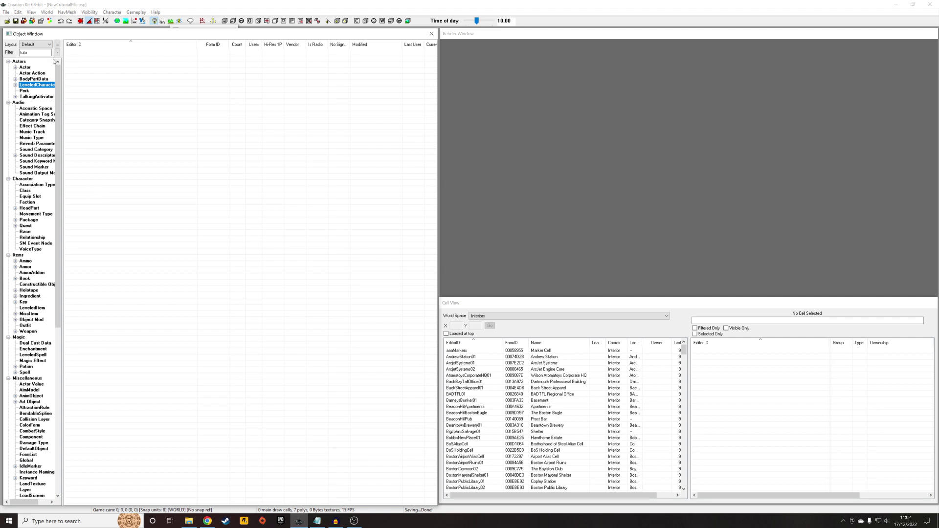
{"action": "left_click", "coordinate": [33, 122]}
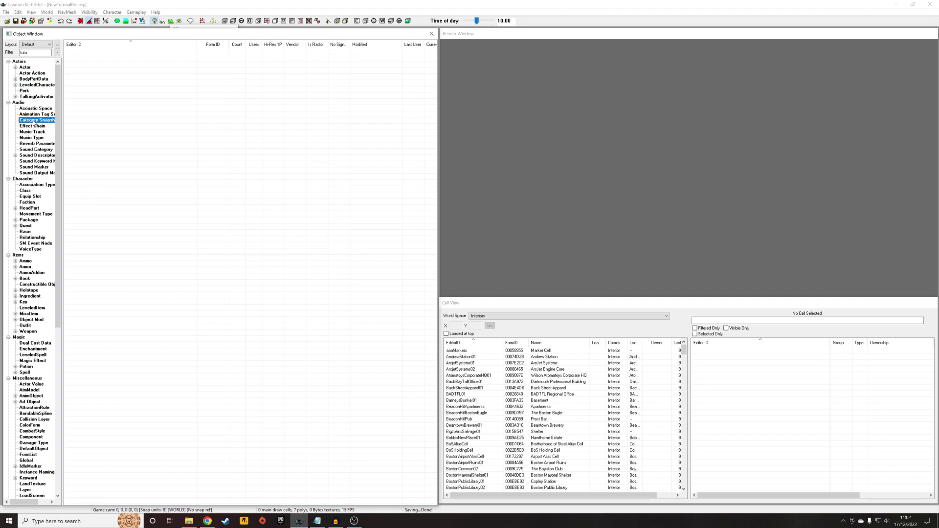
{"action": "key", "text": "l"}
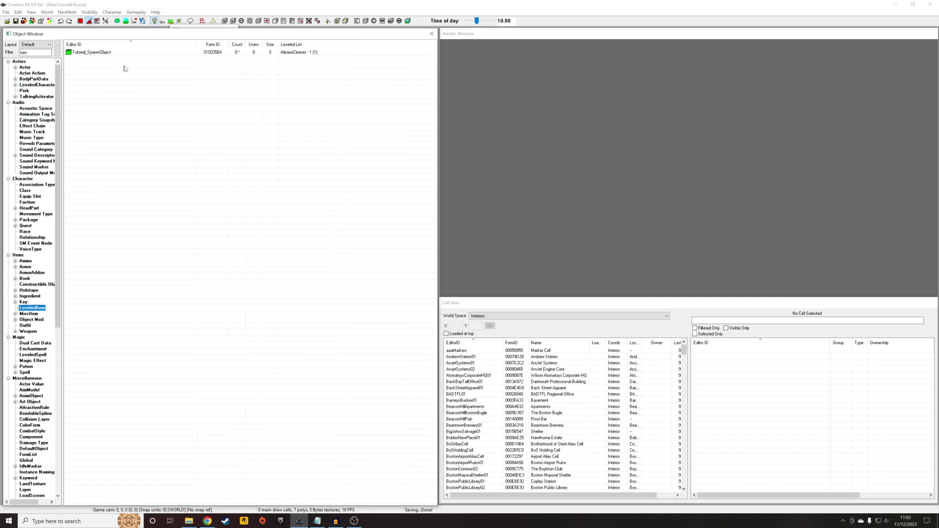
{"action": "right_click", "coordinate": [96, 80]}
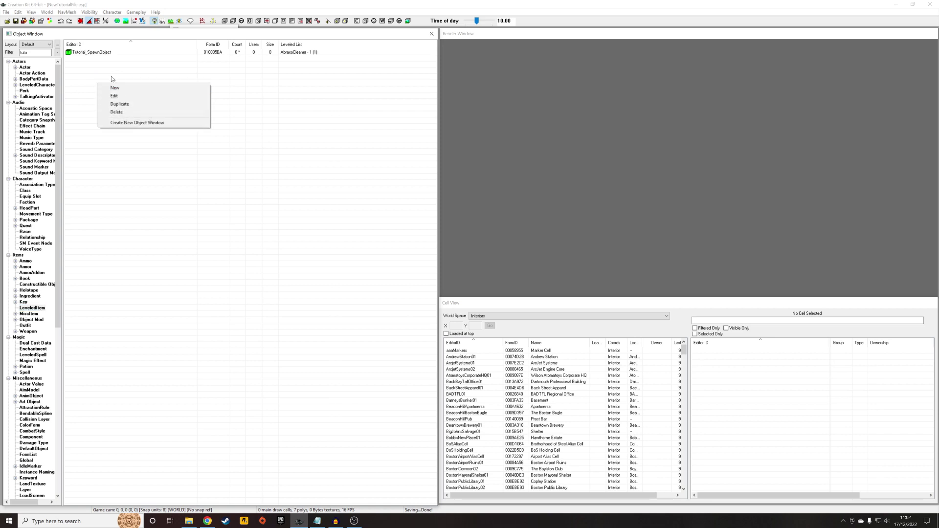
{"action": "left_click", "coordinate": [107, 63]}
{"action": "double_click", "coordinate": [101, 53]}
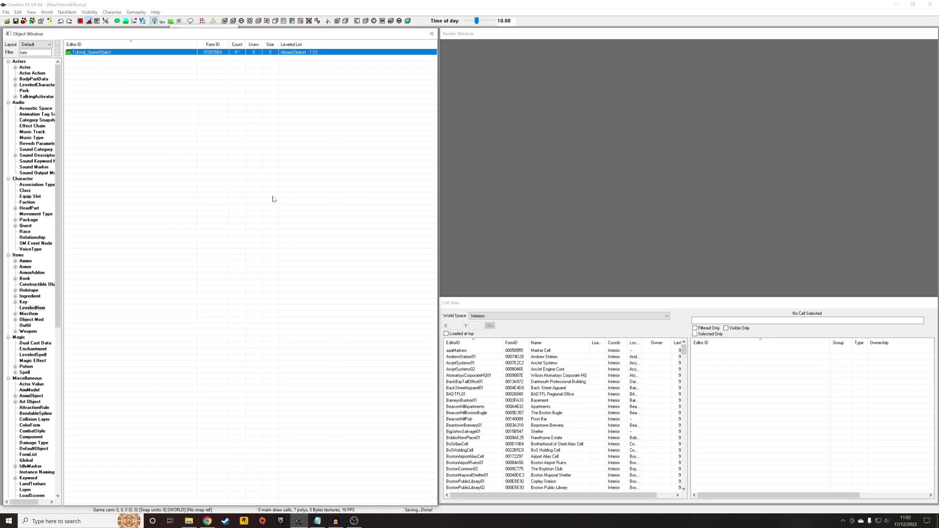
Step: Stop Chance None from using a global and set its value to 0
{"action": "left_click", "coordinate": [380, 187]}
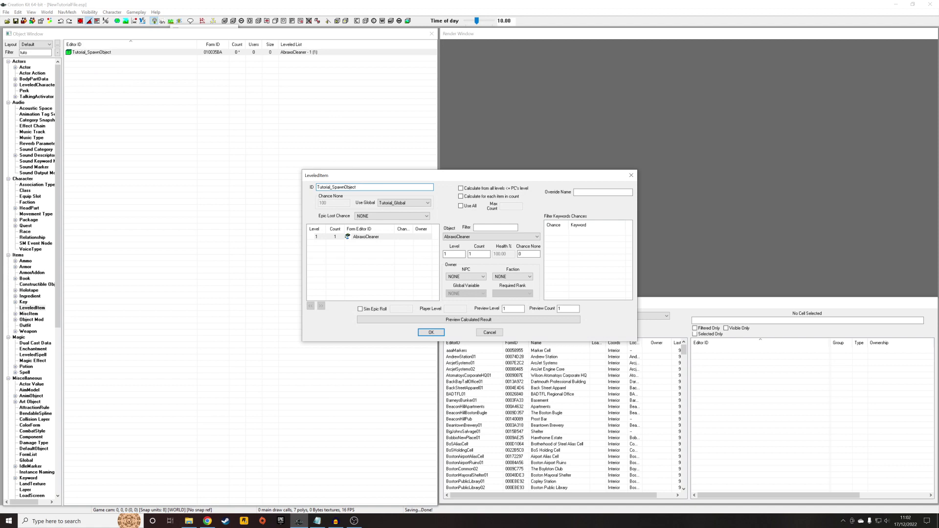
{"action": "left_click", "coordinate": [404, 202]}
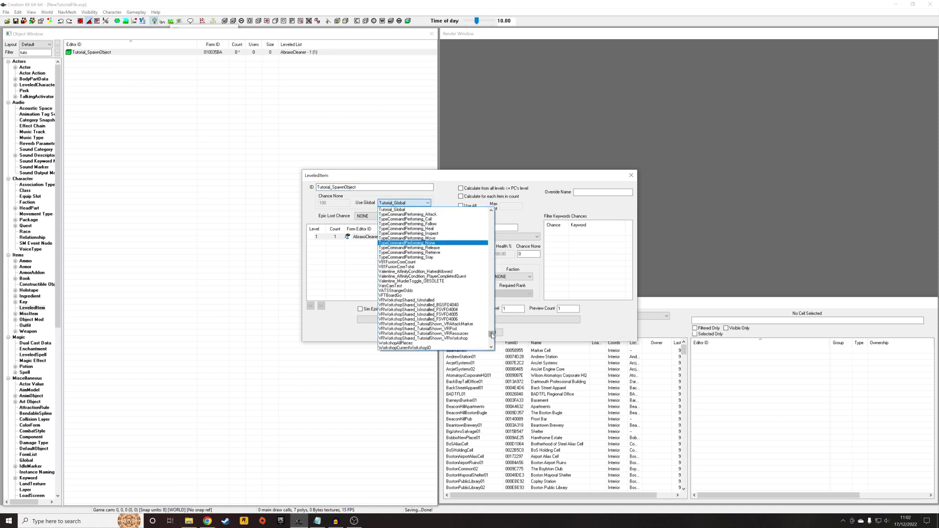
{"action": "left_click_drag", "start_coordinate": [492, 336], "coordinate": [492, 211]}
{"action": "left_click", "coordinate": [405, 209]}
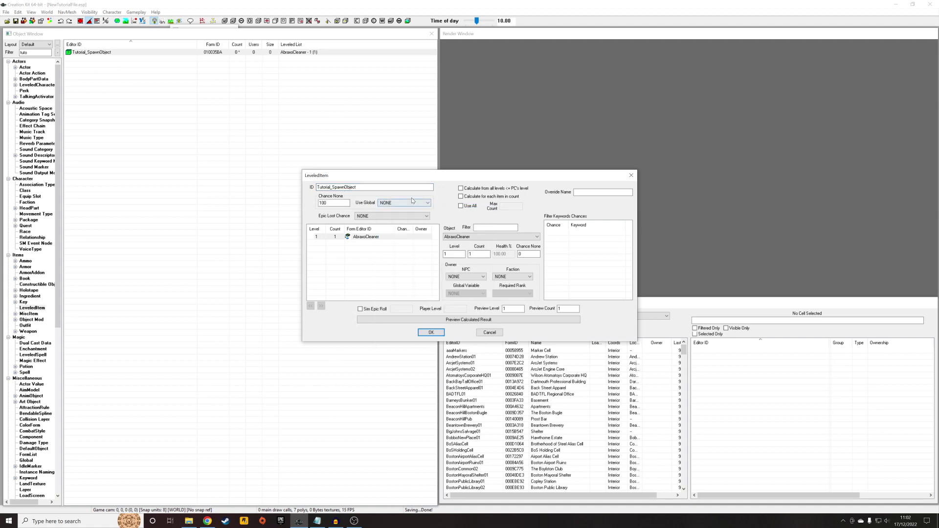
{"action": "double_click", "coordinate": [326, 203]}
{"action": "type", "text": "0"}
{"action": "left_click", "coordinate": [353, 250]}
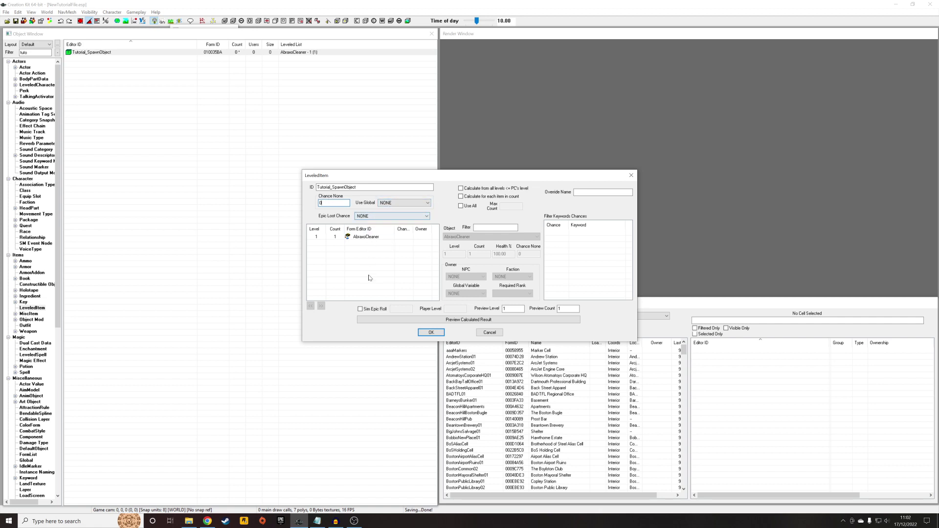
Step: Set Tutorial_Global as Chance None's Use Global source, keeping the AbraxoCleaner entry
{"action": "left_click", "coordinate": [397, 203]}
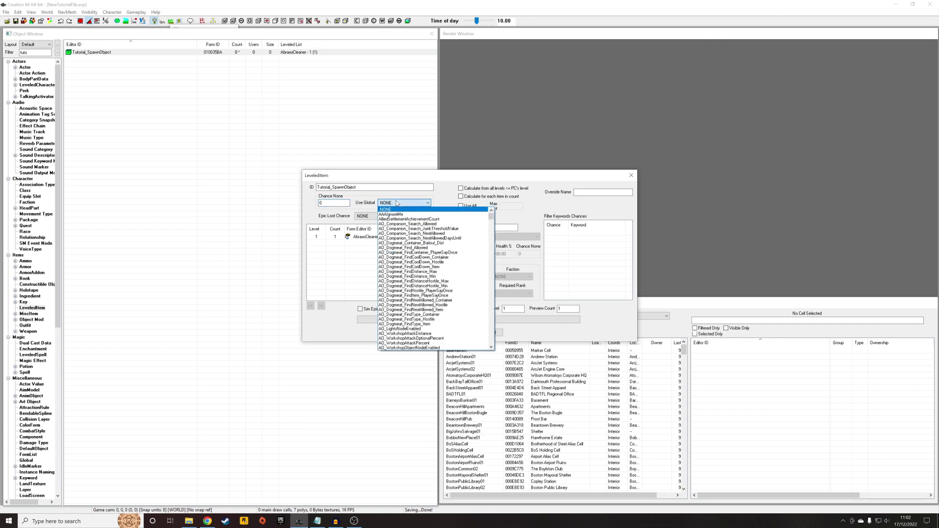
{"action": "type", "text": "tut"}
{"action": "key", "text": "Return"}
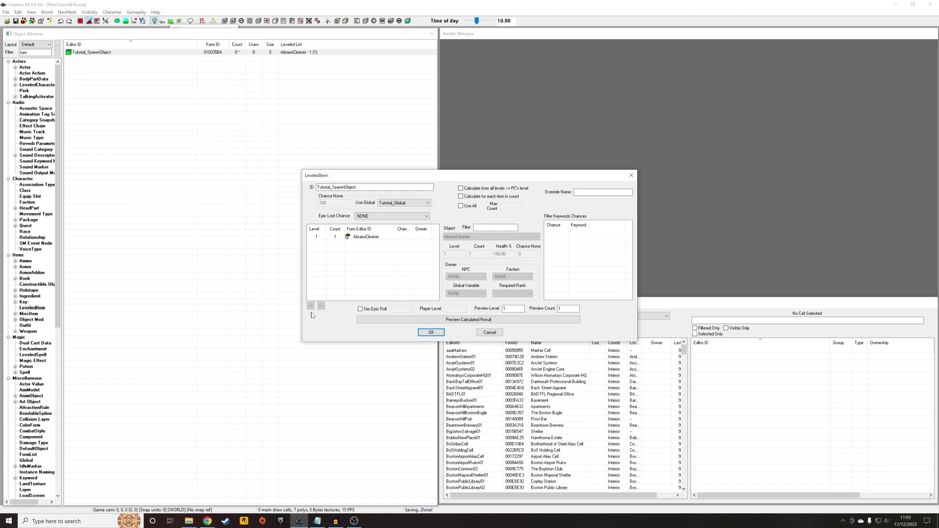
{"action": "left_click", "coordinate": [362, 238]}
{"action": "double_click", "coordinate": [363, 240]}
Step: Save the leveled item and jump to the Tutorial quest records
{"action": "left_click", "coordinate": [431, 332]}
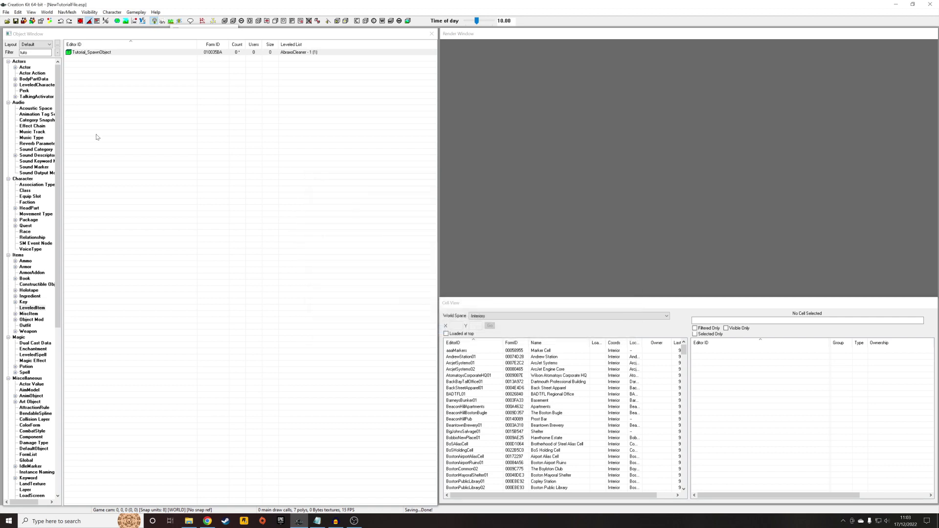
{"action": "left_click", "coordinate": [30, 71]}
{"action": "key", "text": "q"}
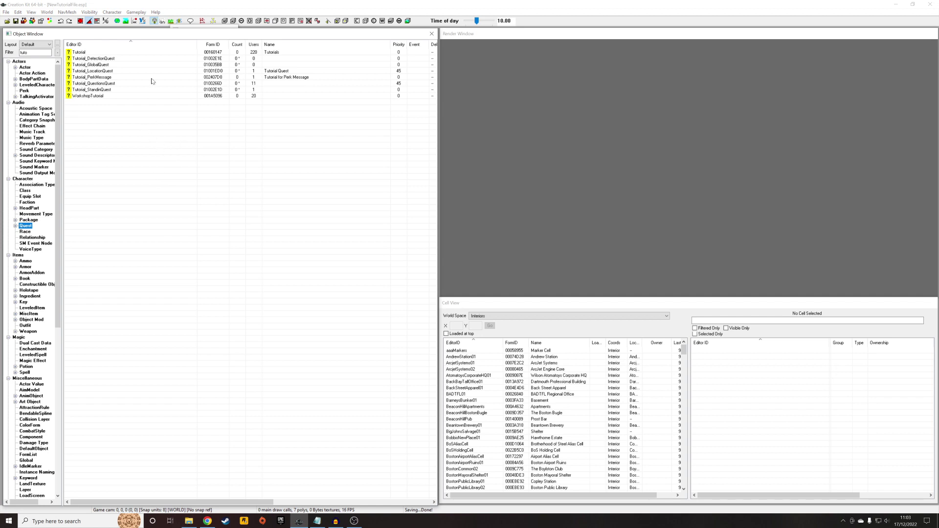
Step: Open Tutorial_GlobalQuest, close it, then reopen its Quest dialog
{"action": "double_click", "coordinate": [92, 65]}
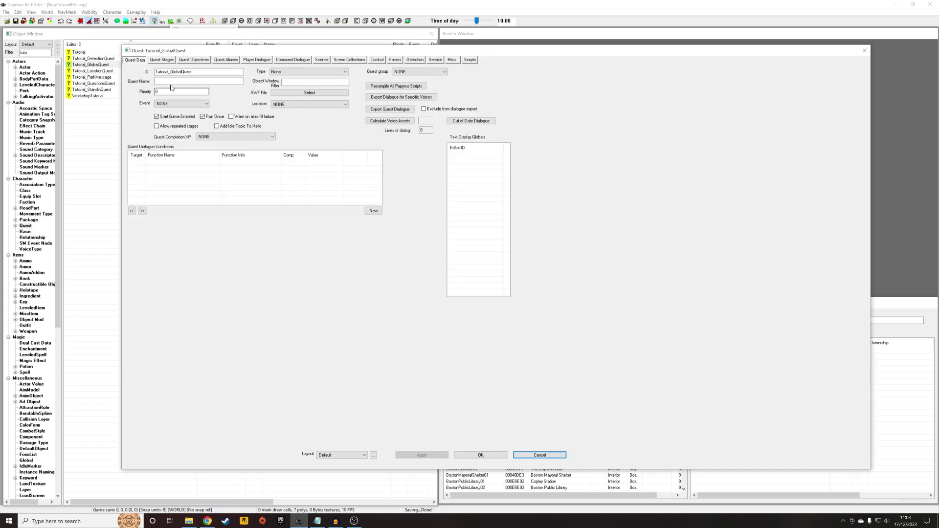
{"action": "left_click_drag", "start_coordinate": [177, 72], "coordinate": [163, 72]}
{"action": "left_click", "coordinate": [481, 455]}
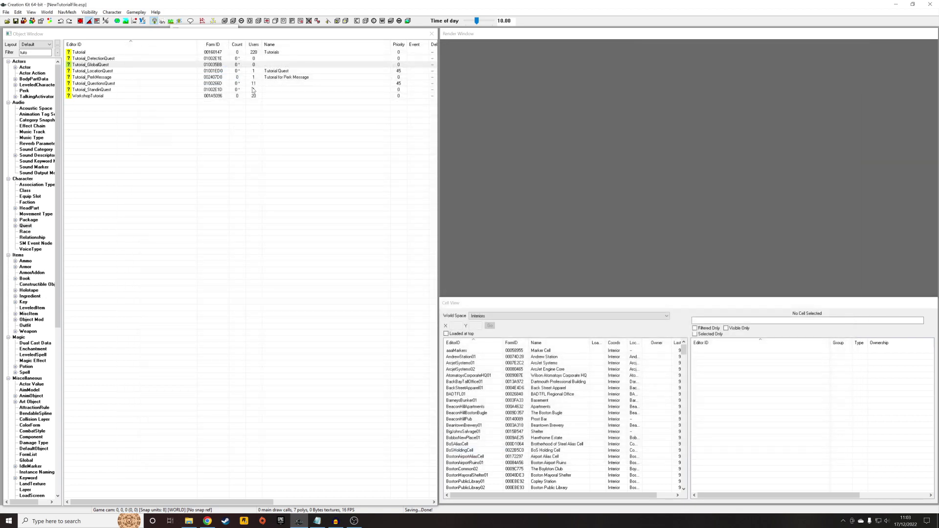
{"action": "double_click", "coordinate": [115, 64]}
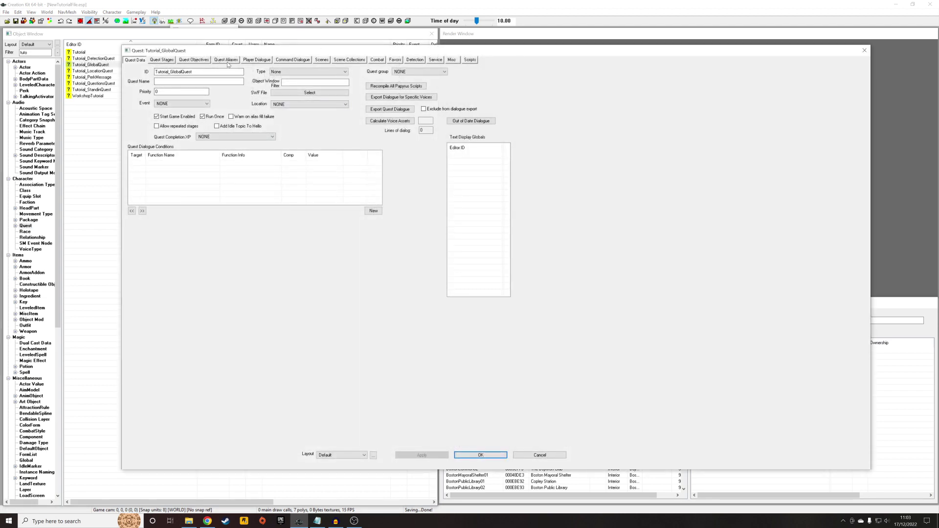
Step: Add a new quest stage with index 5 on the Quest Stages tab
{"action": "left_click", "coordinate": [162, 60]}
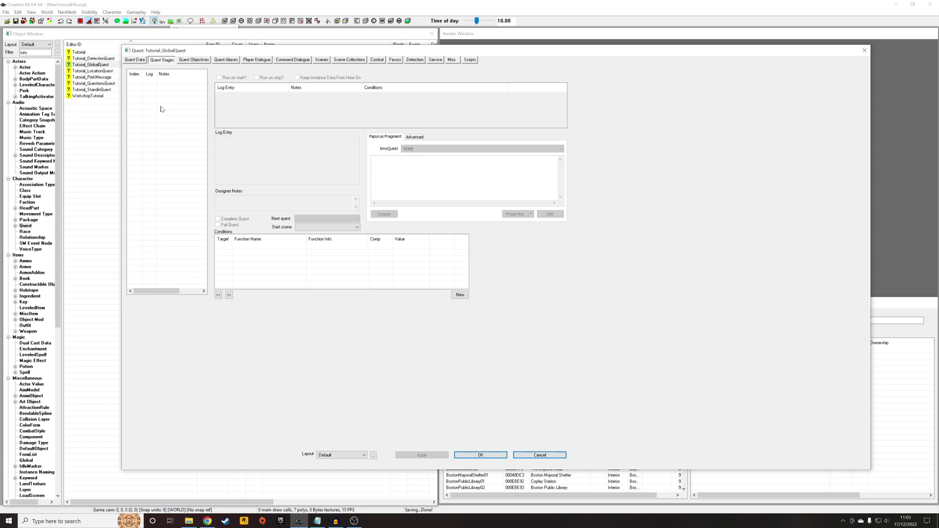
{"action": "right_click", "coordinate": [166, 91]}
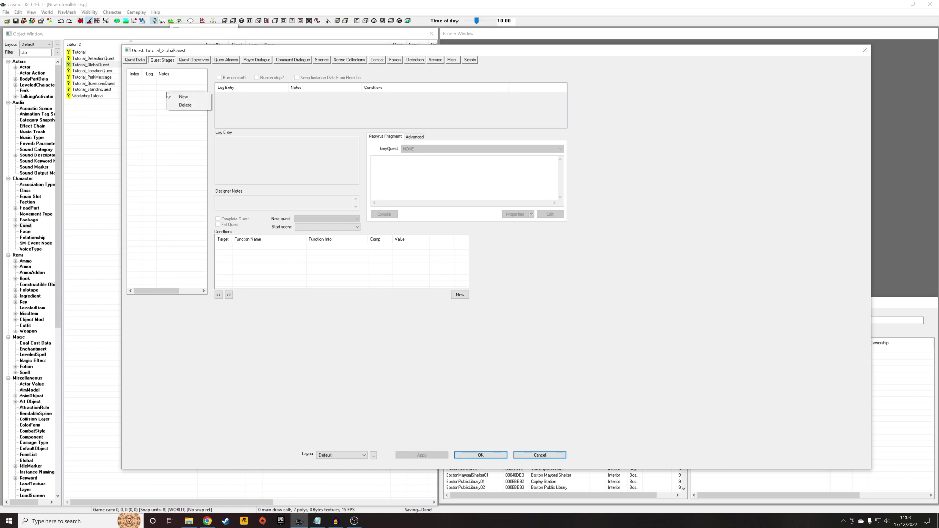
{"action": "left_click", "coordinate": [178, 96]}
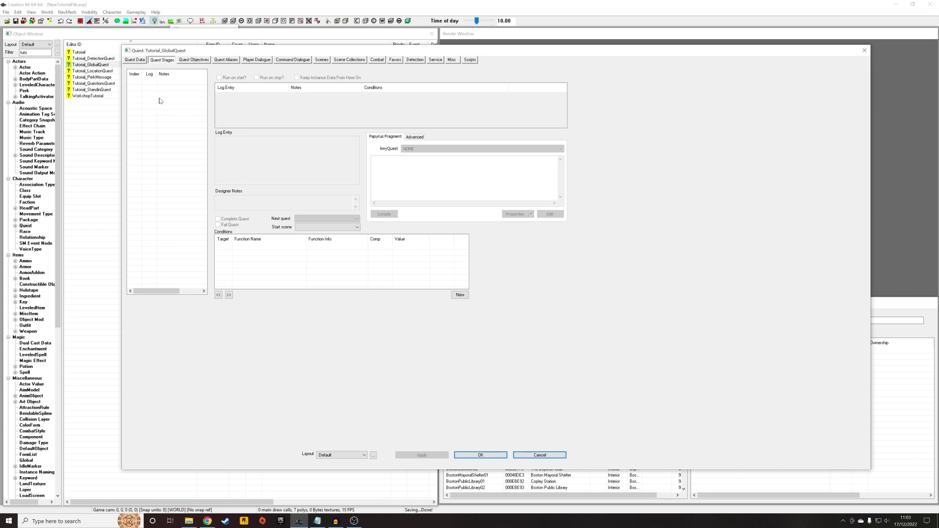
{"action": "right_click", "coordinate": [159, 97]}
{"action": "left_click", "coordinate": [167, 101]}
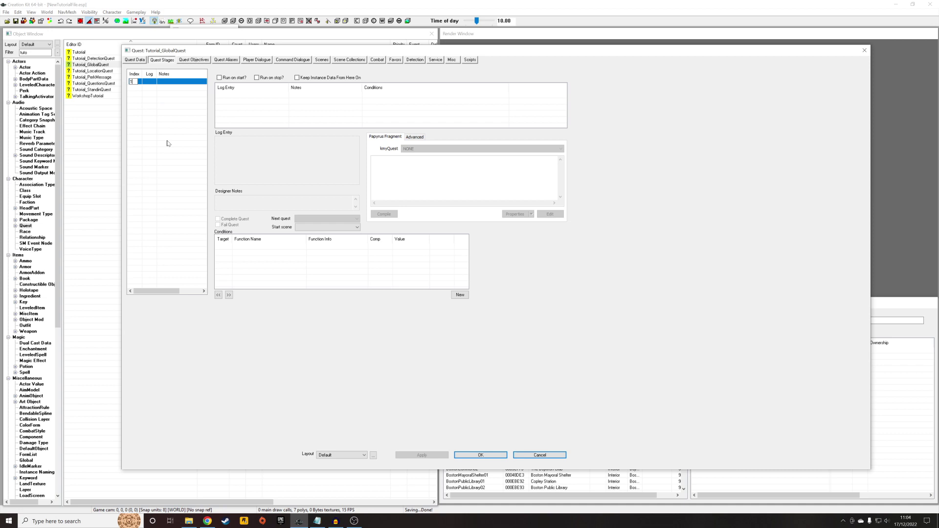
{"action": "type", "text": "5"}
{"action": "key", "text": "Return"}
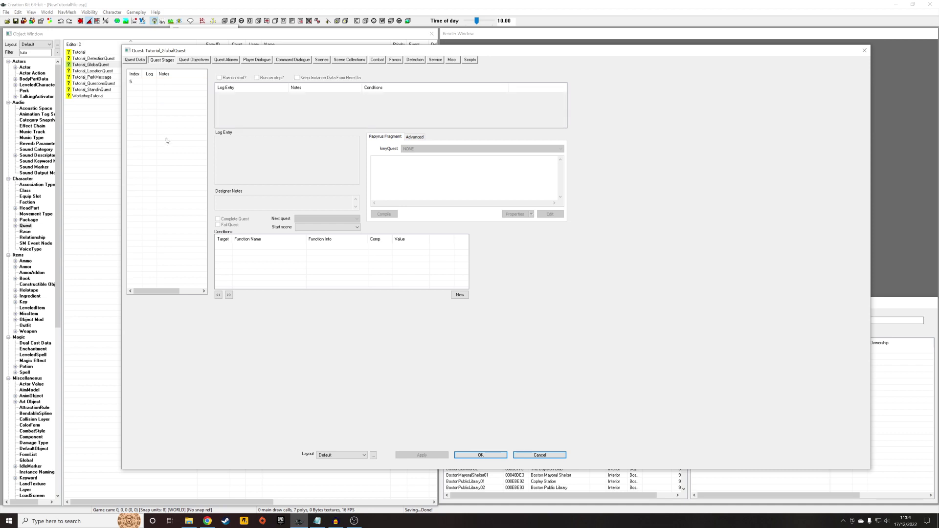
Step: Give stage 5 an empty log entry and open its fragment script properties
{"action": "left_click", "coordinate": [164, 82]}
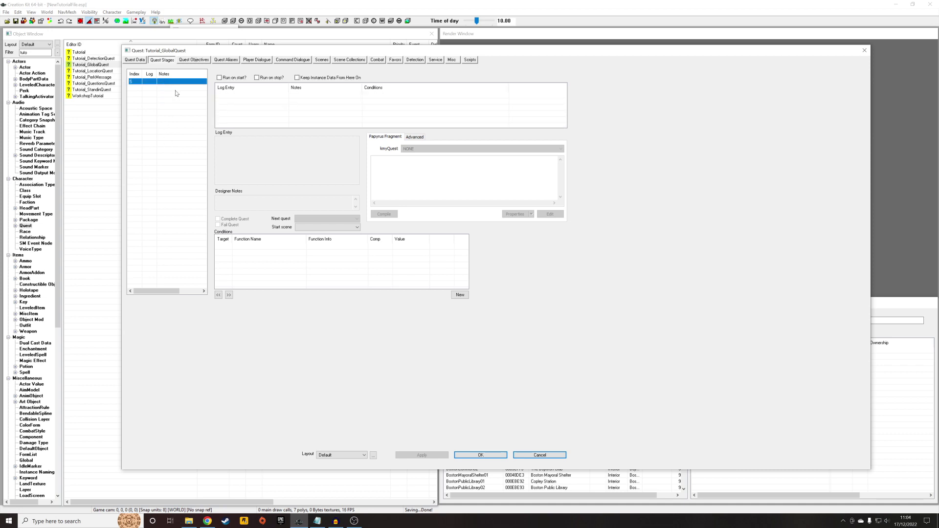
{"action": "right_click", "coordinate": [237, 105]}
{"action": "left_click", "coordinate": [253, 108]}
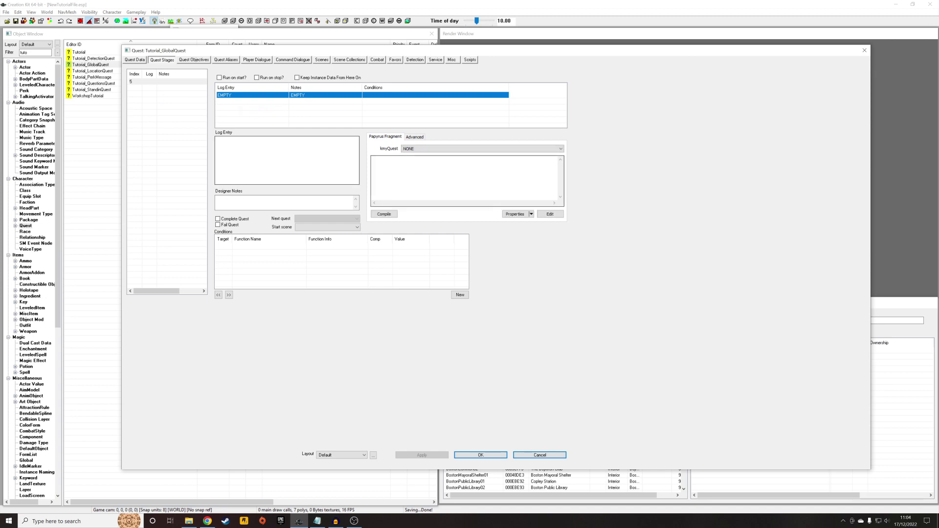
{"action": "left_click", "coordinate": [509, 215]}
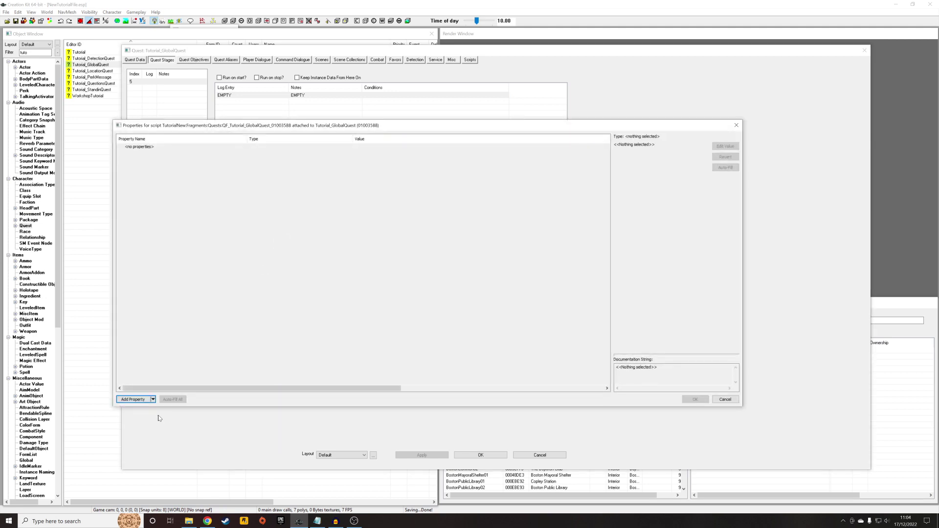
Step: Add a GlobalVariable property named Tutorial_Global, check its value, and close Properties
{"action": "left_click", "coordinate": [139, 400]}
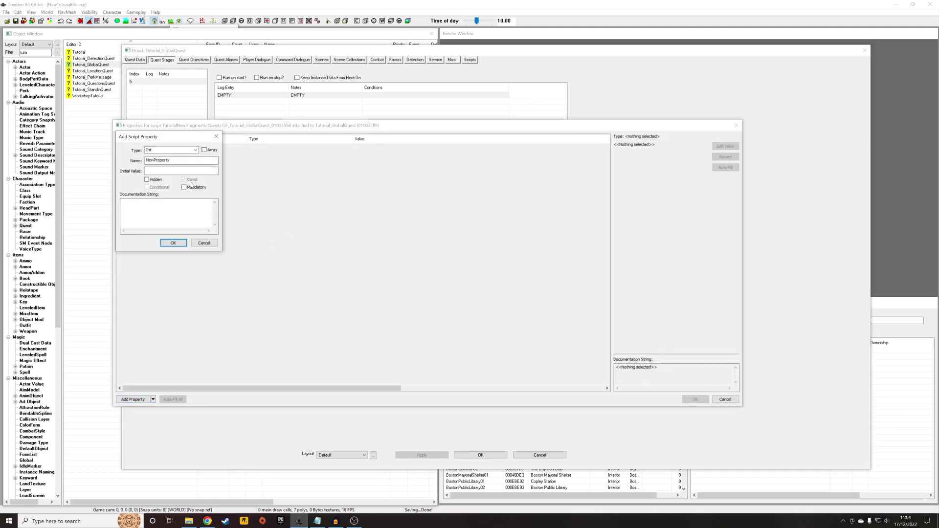
{"action": "left_click", "coordinate": [195, 150]}
{"action": "type", "text": "gl"}
{"action": "key", "text": "Tab"}
{"action": "type", "text": "Tutorial_Global"}
{"action": "left_click", "coordinate": [173, 244]}
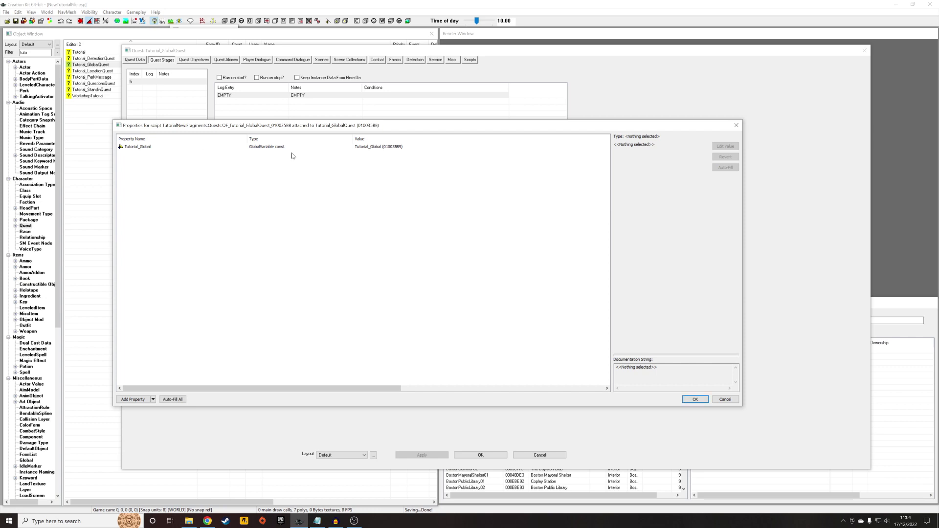
{"action": "left_click", "coordinate": [368, 147]}
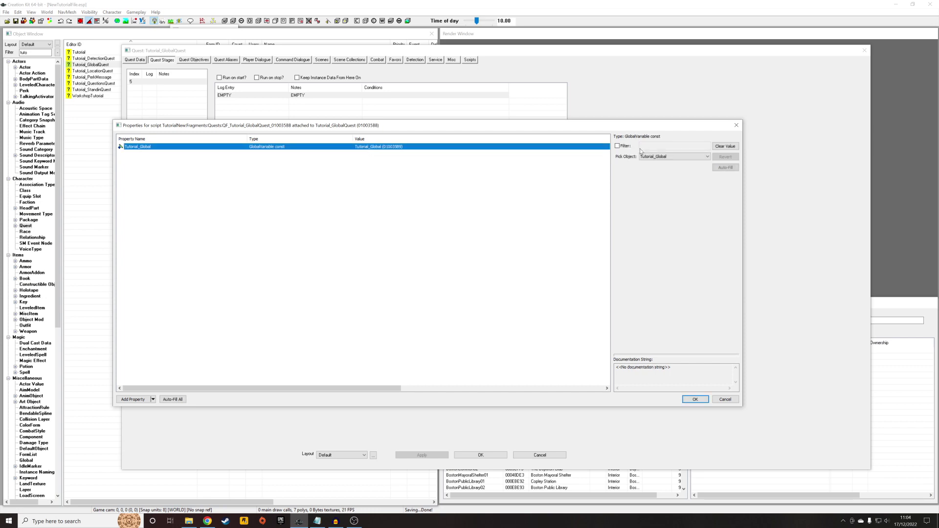
{"action": "left_click", "coordinate": [693, 399]}
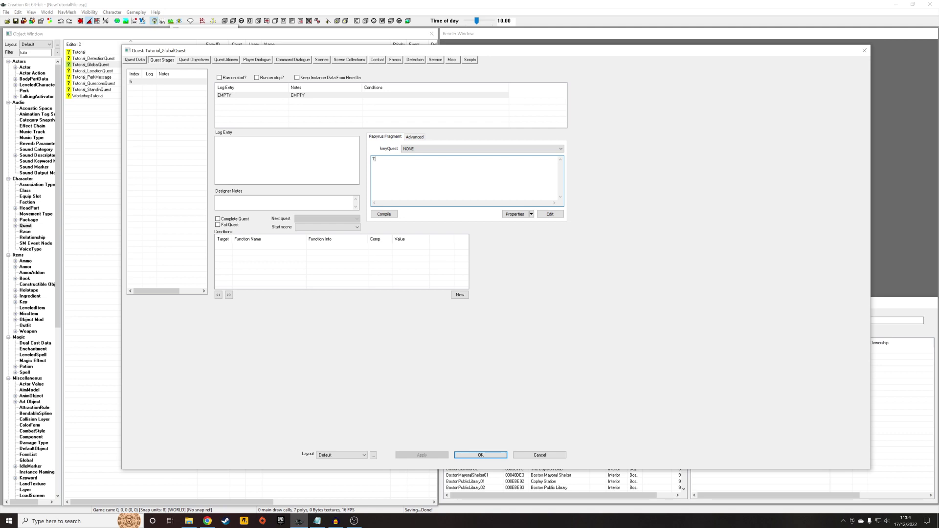
Step: Write Tutorial_Global.SetValue(50) in the stage 5 fragment, compile it, and close the quest
{"action": "type", "text": "rial_Glon"}
{"action": "key", "text": "BackSpace"}
{"action": "type", "text": "bal.SetValue(50"}
{"action": "left_click", "coordinate": [384, 214]}
{"action": "left_click", "coordinate": [423, 159]}
{"action": "left_click", "coordinate": [492, 455]}
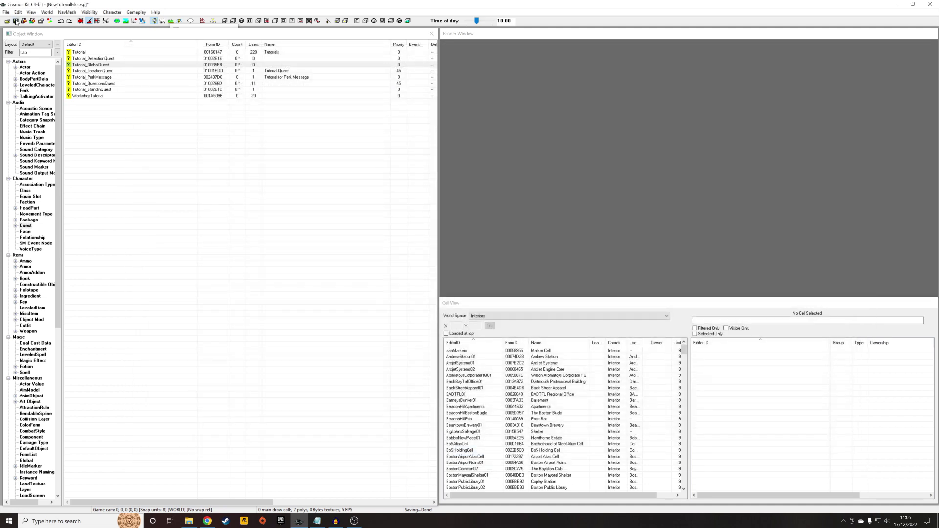
Step: Apply the Tutorial_GlobalQuest changes, leaving the eight tutorial quest records listed
{"action": "left_click", "coordinate": [16, 22]}
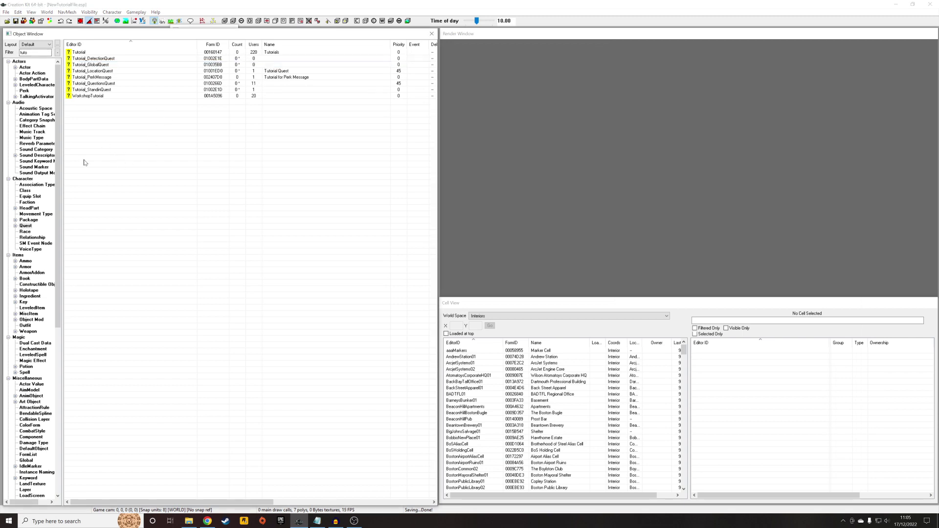